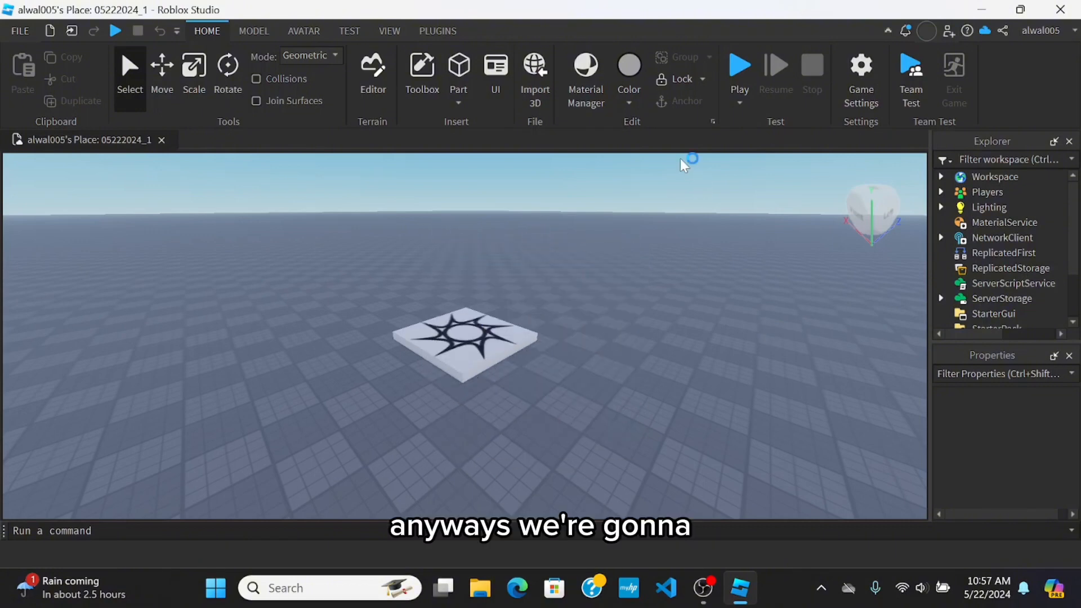
- Open the Character Inserter of the Moon Animator 2 plugin
{"action": "left_click", "coordinate": [438, 31]}
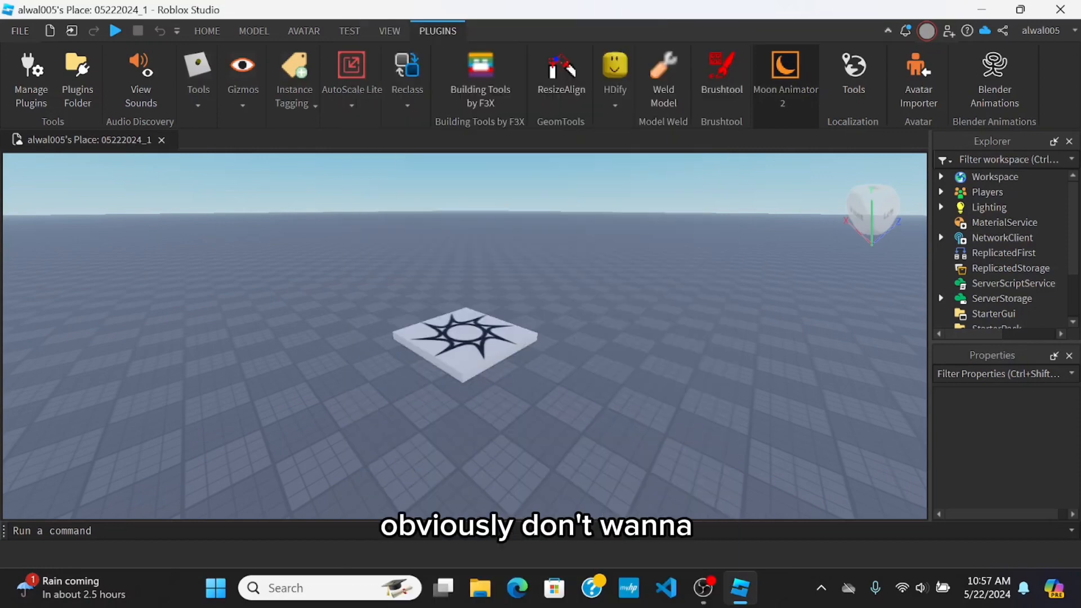
{"action": "left_click", "coordinate": [304, 31]}
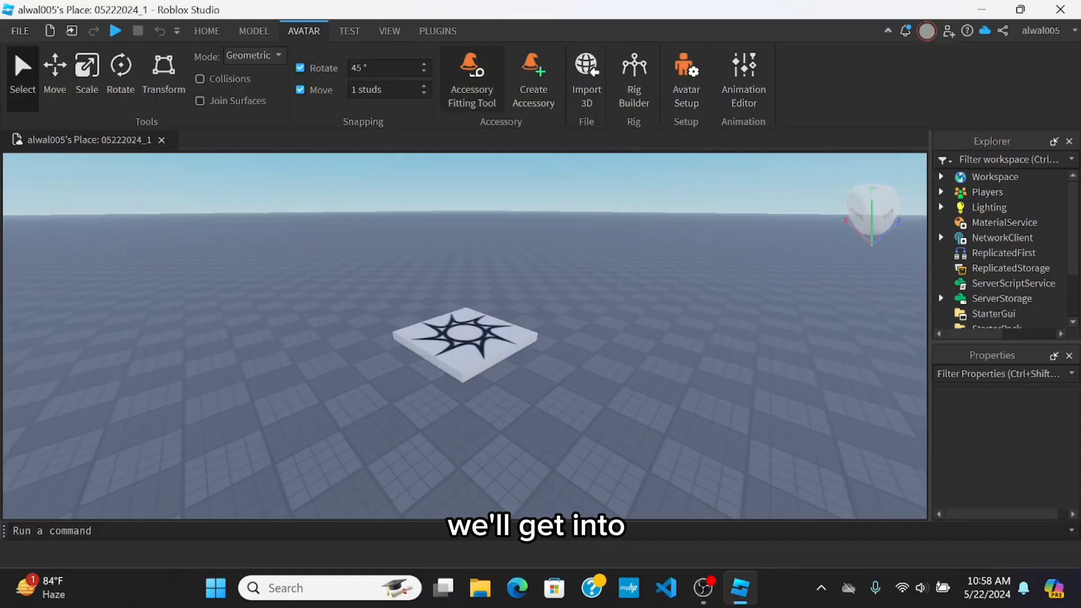
{"action": "left_click", "coordinate": [438, 31]}
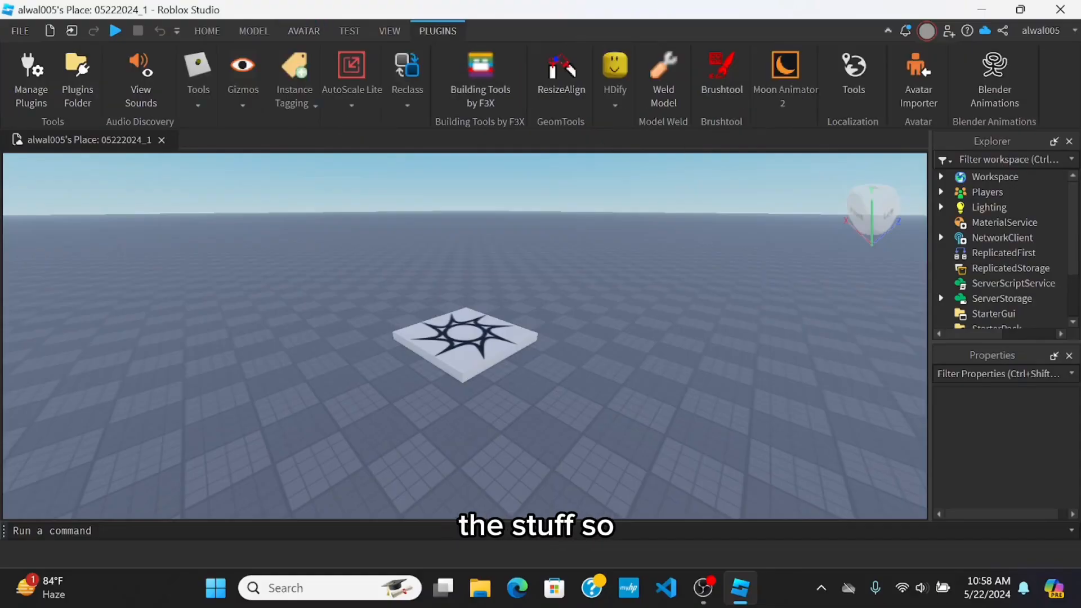
{"action": "left_click", "coordinate": [798, 93]}
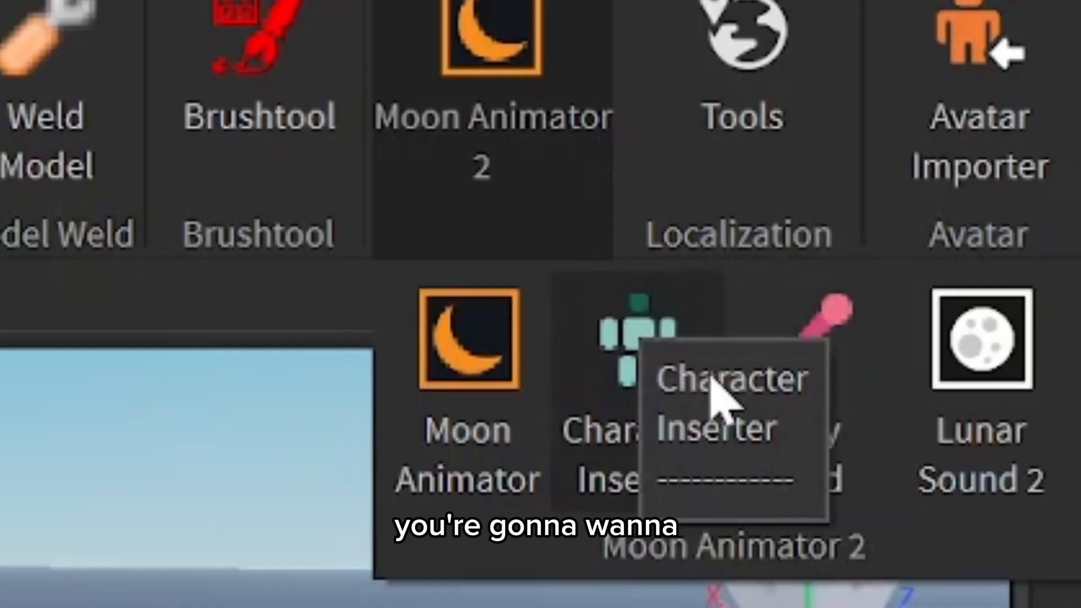
{"action": "left_click", "coordinate": [625, 388]}
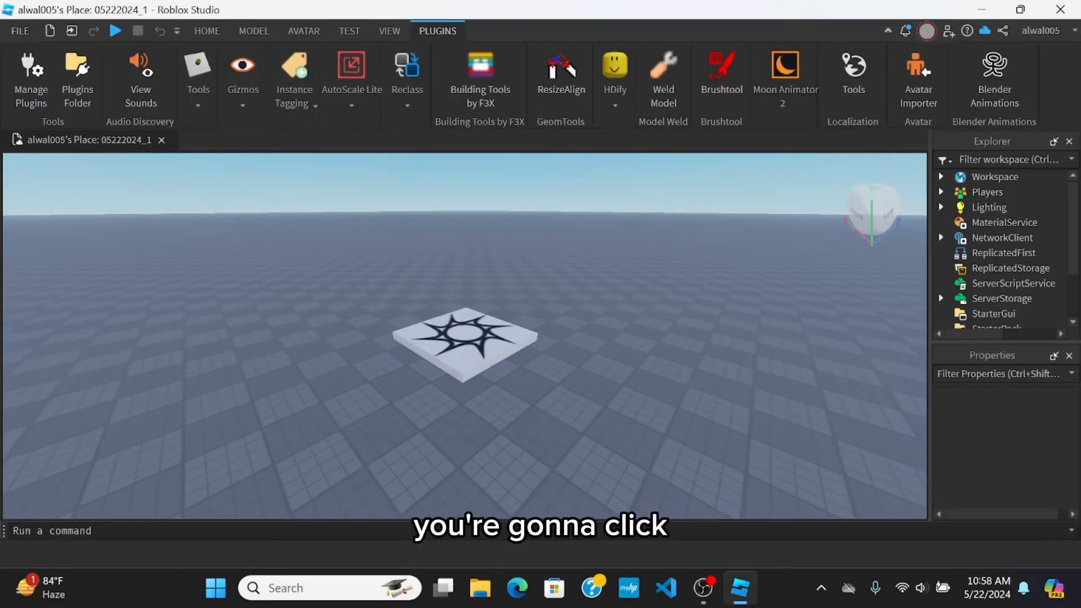
{"action": "left_click", "coordinate": [775, 95]}
{"action": "left_click", "coordinate": [823, 164]}
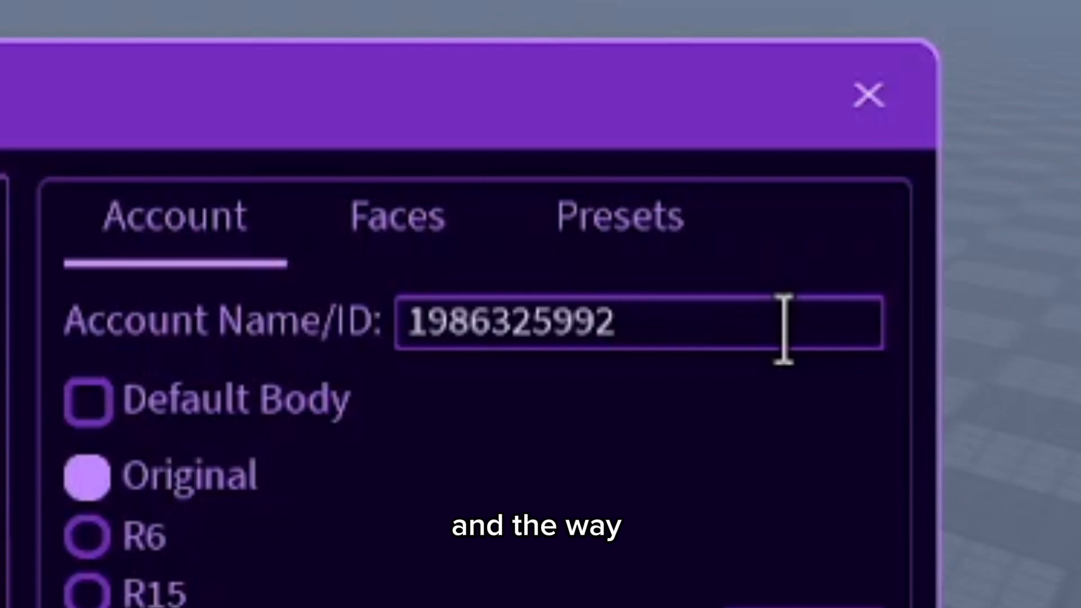
- Replace the account ID in the Character Inserter with the account name of the avatar to load
{"action": "left_click", "coordinate": [625, 308]}
{"action": "left_click_drag", "start_coordinate": [625, 309], "coordinate": [488, 307]}
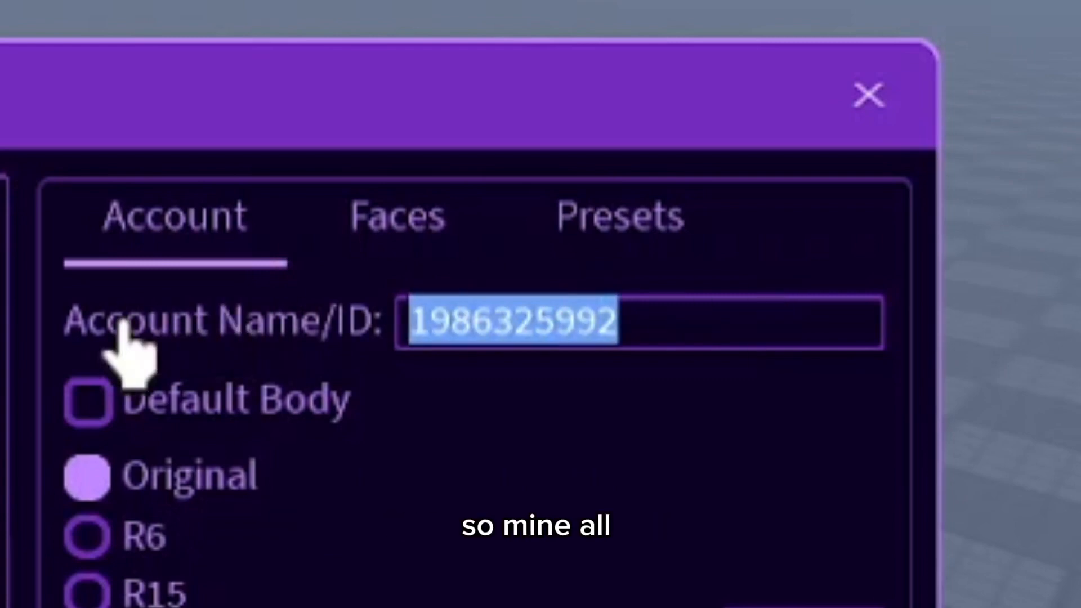
{"action": "type", "text": "Alwal00"}
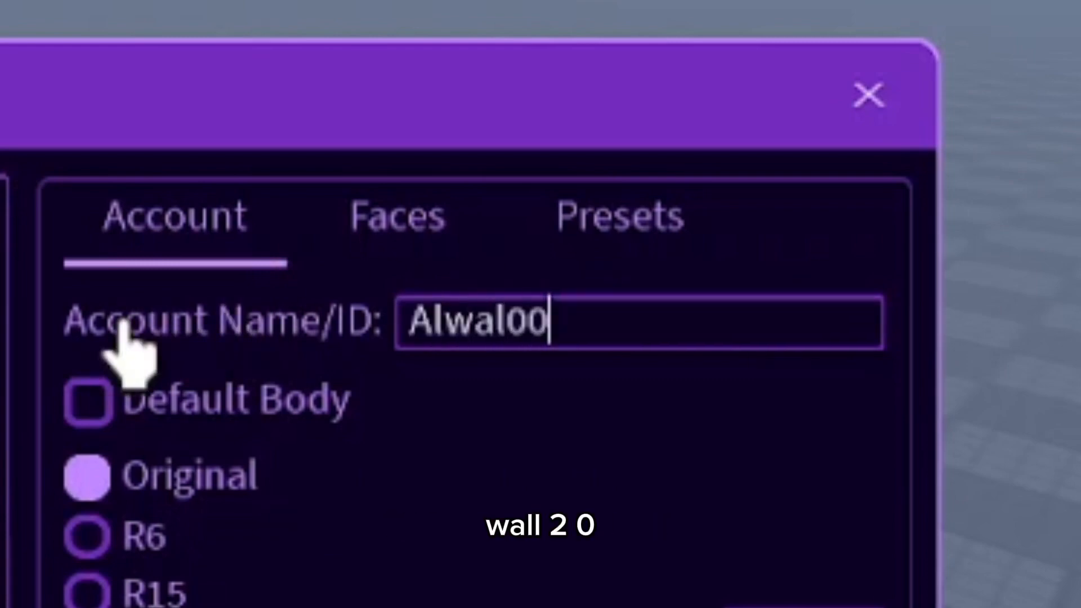
{"action": "type", "text": "5"}
{"action": "key", "text": "Return"}
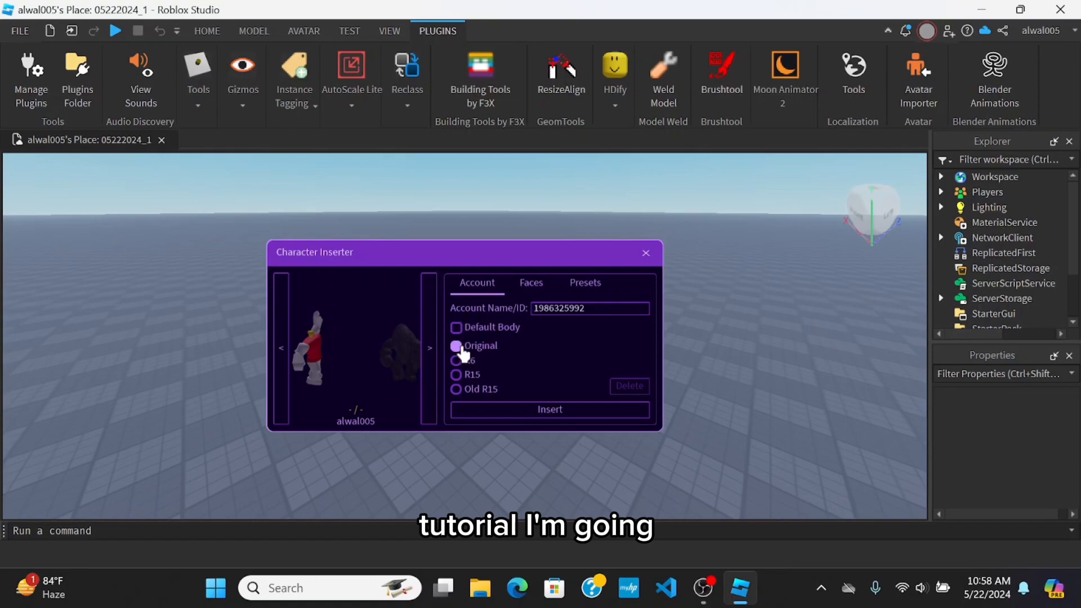
- Insert the avatar as an R6 rig and close the Character Inserter
{"action": "left_click", "coordinate": [457, 360]}
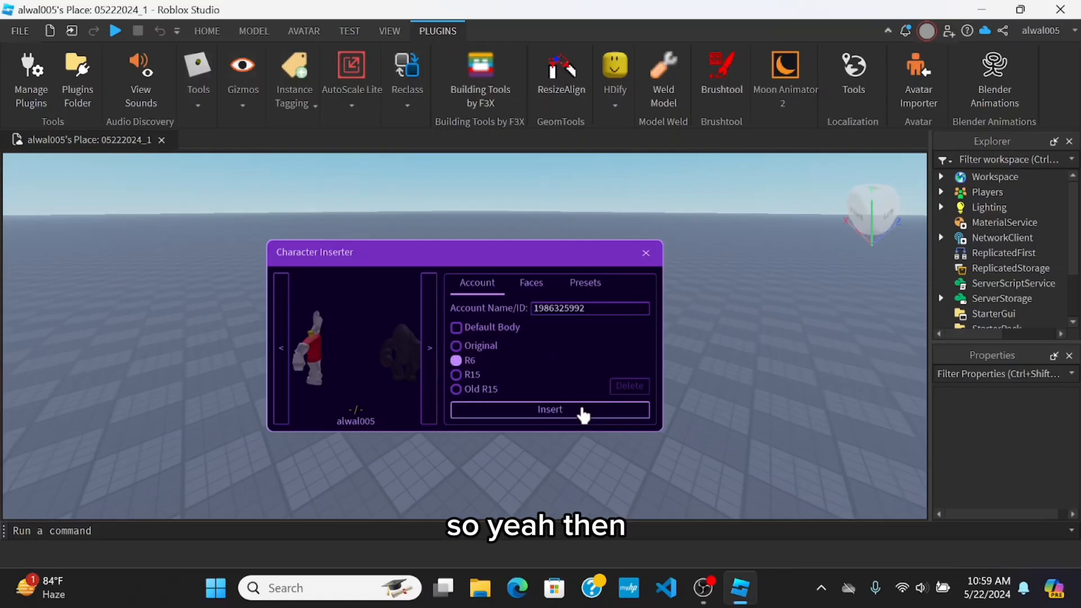
{"action": "left_click", "coordinate": [581, 414]}
{"action": "left_click", "coordinate": [646, 253]}
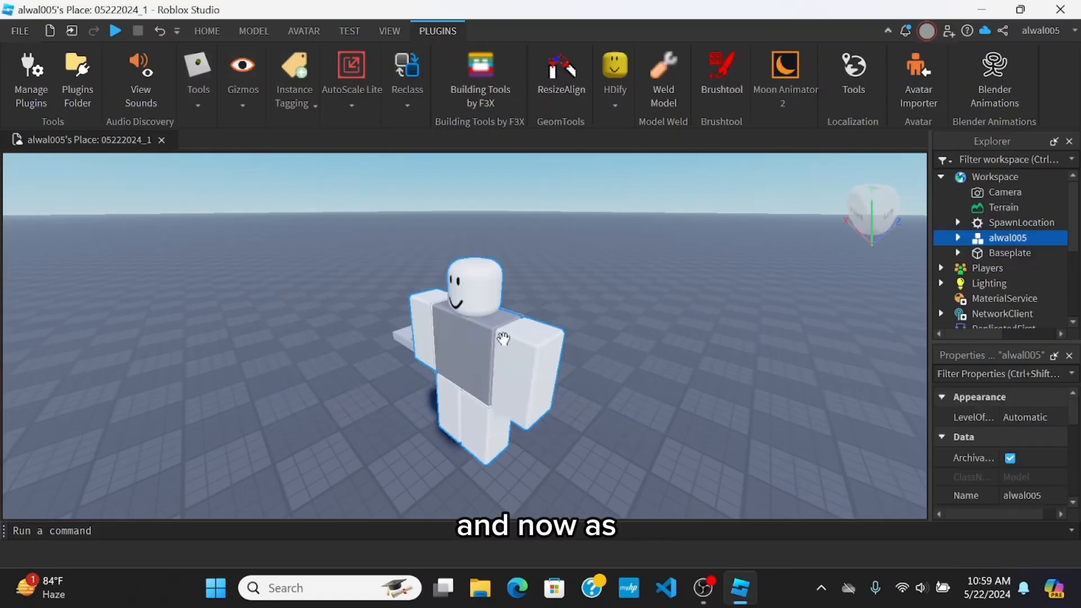
- Examine the inserted R6 rig beside the spawn location, clear its selection and view it from the front
{"action": "left_click_drag", "start_coordinate": [504, 338], "coordinate": [489, 390]}
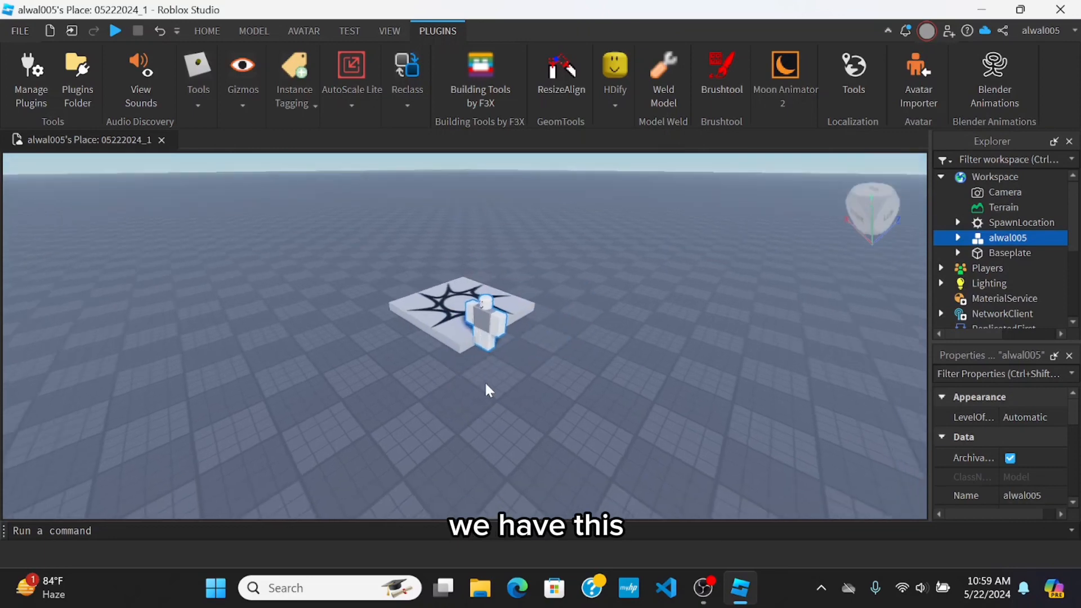
{"action": "scroll", "coordinate": [485, 384], "scroll_direction": "up", "scroll_amount": 1}
{"action": "right_click_drag", "start_coordinate": [485, 384], "coordinate": [487, 385]}
{"action": "scroll", "coordinate": [486, 385], "scroll_direction": "up", "scroll_amount": 3}
{"action": "left_click_drag", "start_coordinate": [522, 360], "coordinate": [517, 269]}
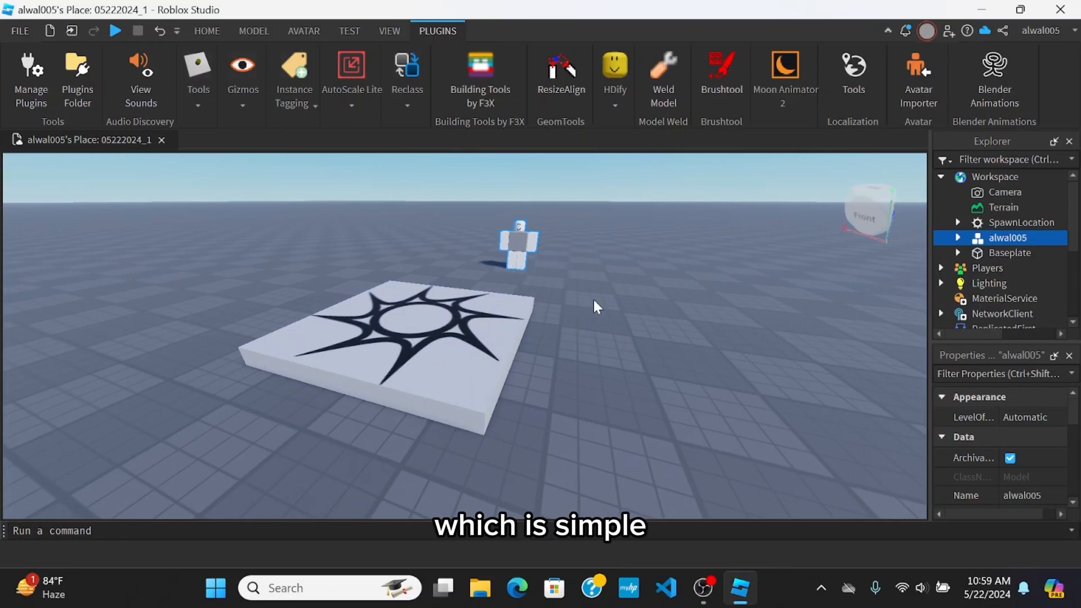
{"action": "left_click", "coordinate": [594, 299]}
{"action": "scroll", "coordinate": [593, 298], "scroll_direction": "up", "scroll_amount": 6}
{"action": "right_click_drag", "start_coordinate": [593, 299], "coordinate": [594, 299]}
{"action": "scroll", "coordinate": [594, 299], "scroll_direction": "down", "scroll_amount": 4}
{"action": "scroll", "coordinate": [593, 298], "scroll_direction": "up", "scroll_amount": 4}
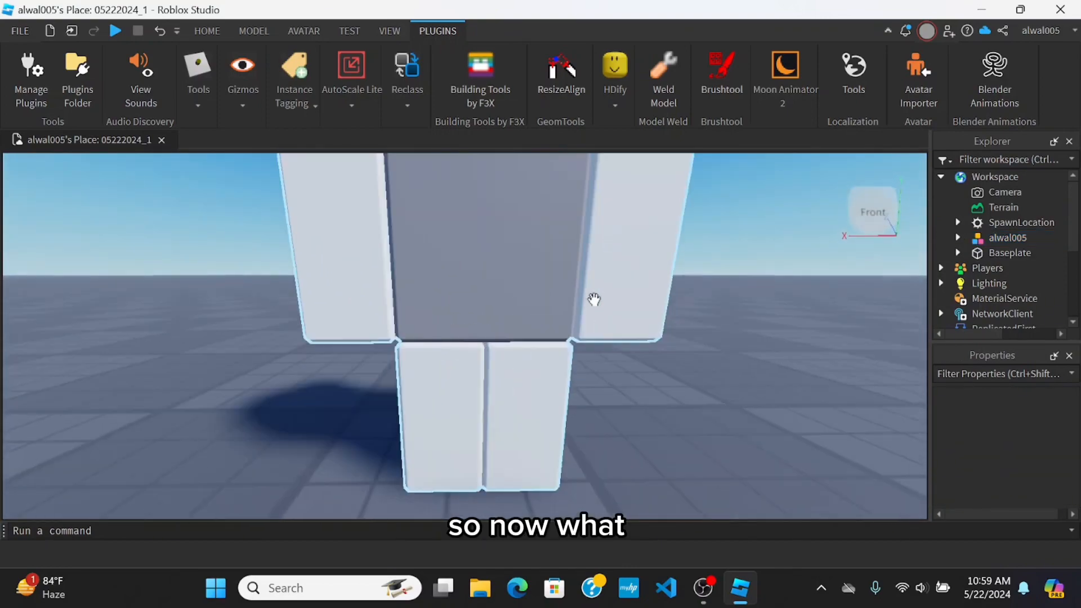
{"action": "scroll", "coordinate": [569, 299], "scroll_direction": "down", "scroll_amount": 5}
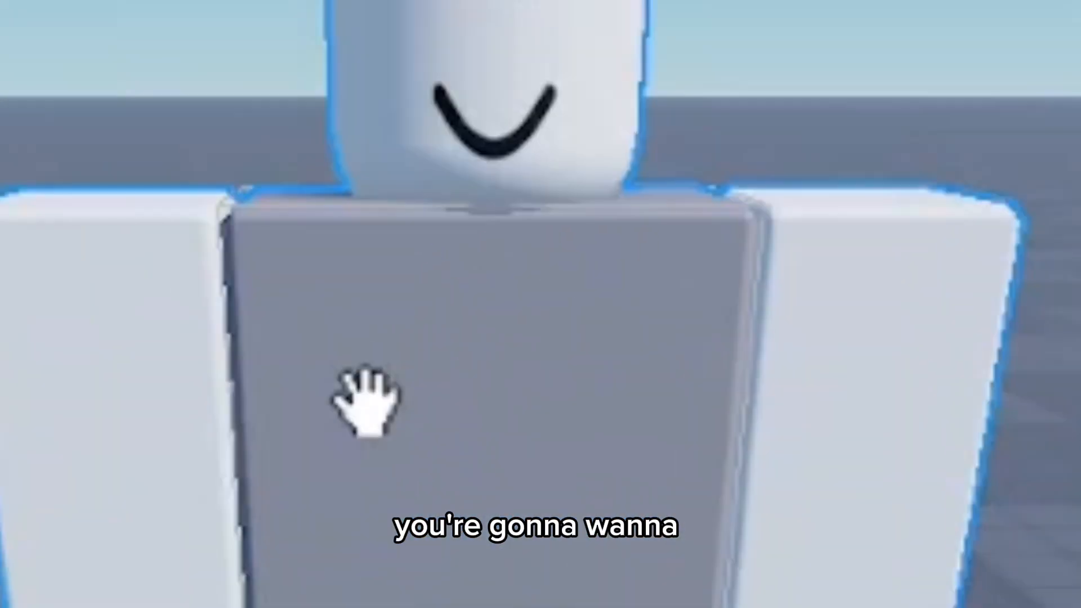
- Open Moon Animator and create a new rig animation for the inserted character
{"action": "left_click", "coordinate": [870, 444]}
{"action": "left_click", "coordinate": [532, 273]}
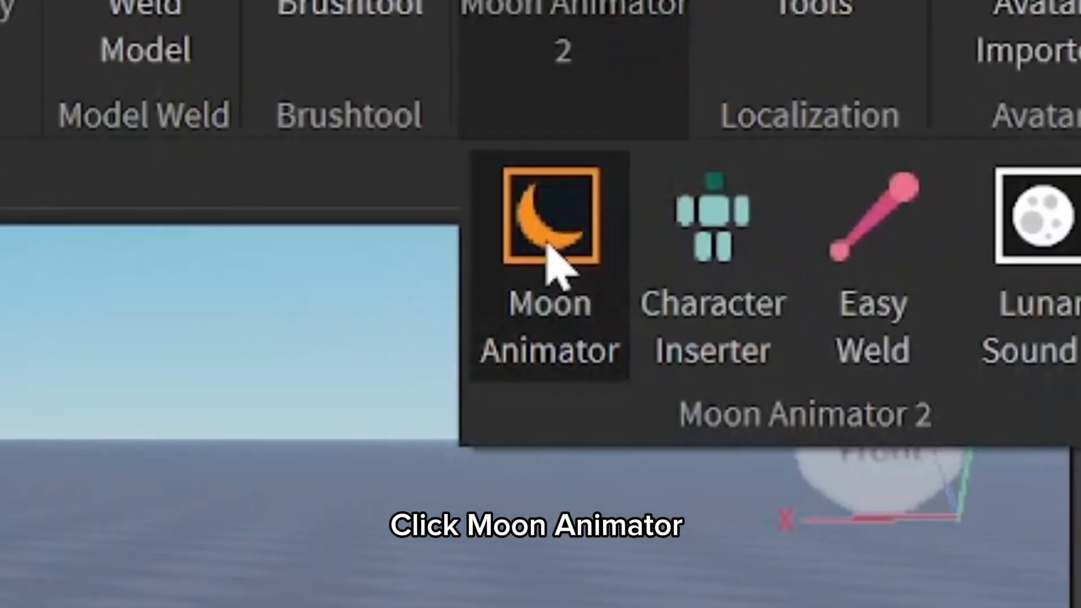
{"action": "left_click", "coordinate": [509, 459]}
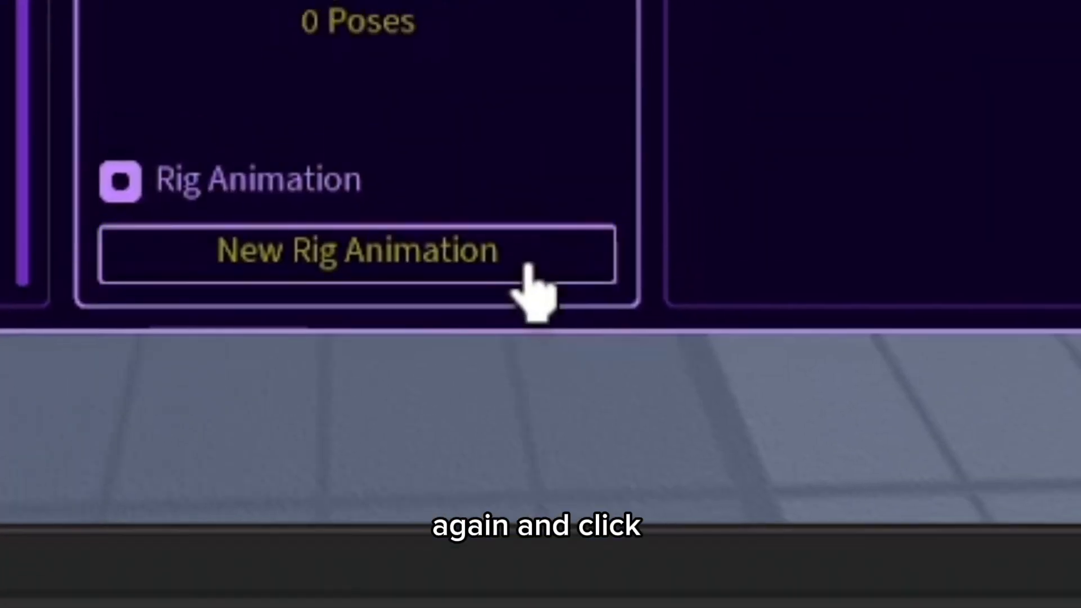
{"action": "left_click", "coordinate": [528, 269]}
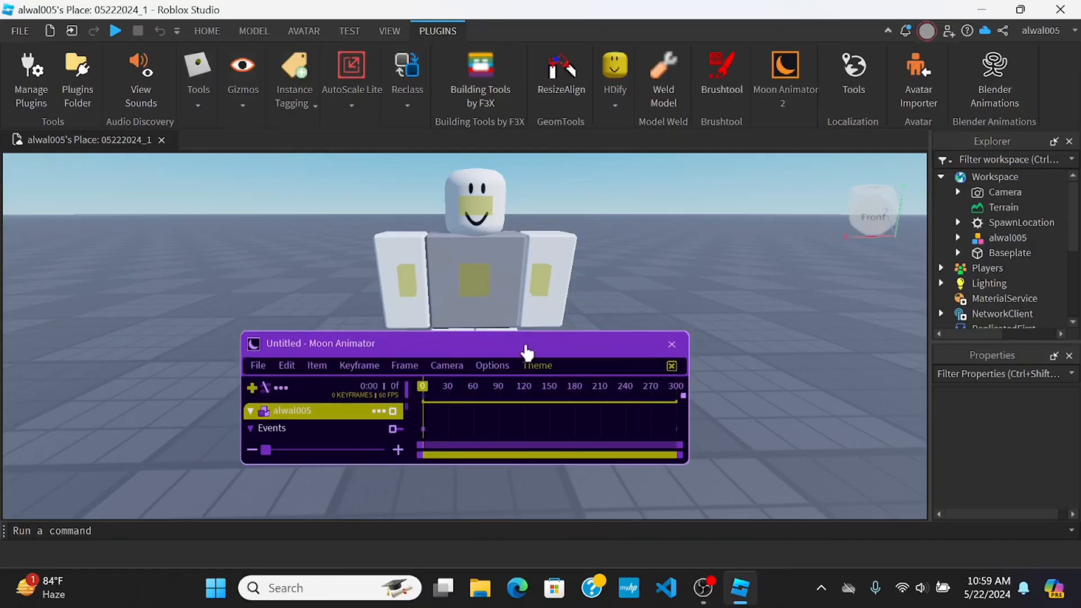
- Move the Moon Animator window away from the rig and frame the whole character from the front
{"action": "left_click_drag", "start_coordinate": [528, 353], "coordinate": [296, 405]}
{"action": "scroll", "coordinate": [591, 390], "scroll_direction": "down", "scroll_amount": 2}
{"action": "right_click_drag", "start_coordinate": [591, 391], "coordinate": [591, 389]}
{"action": "scroll", "coordinate": [591, 391], "scroll_direction": "up", "scroll_amount": 2}
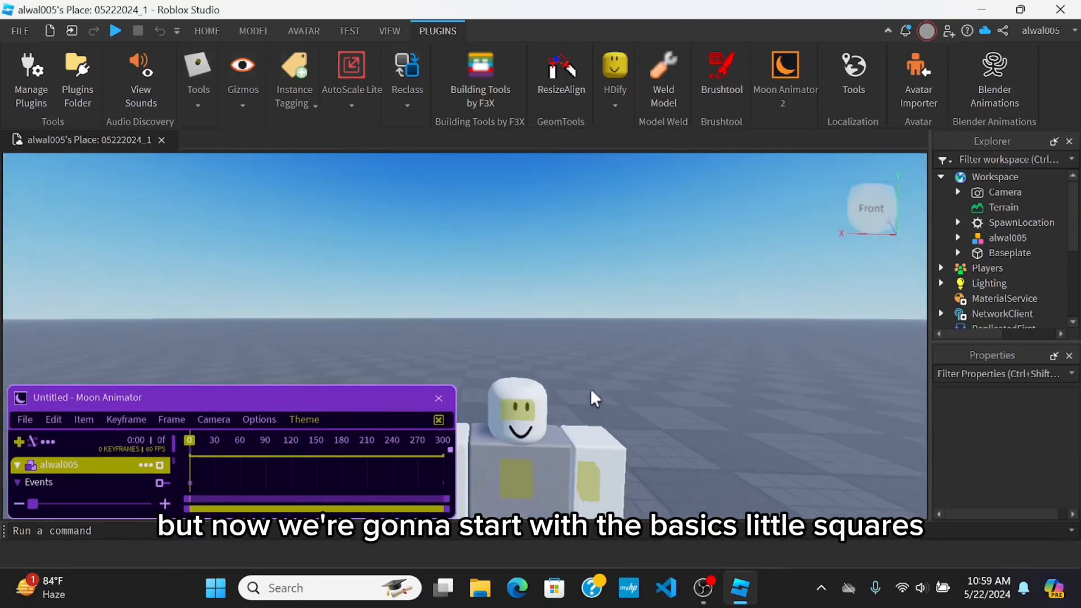
{"action": "scroll", "coordinate": [590, 387], "scroll_direction": "down", "scroll_amount": 3}
{"action": "scroll", "coordinate": [590, 387], "scroll_direction": "up", "scroll_amount": 5}
{"action": "scroll", "coordinate": [590, 387], "scroll_direction": "down", "scroll_amount": 3}
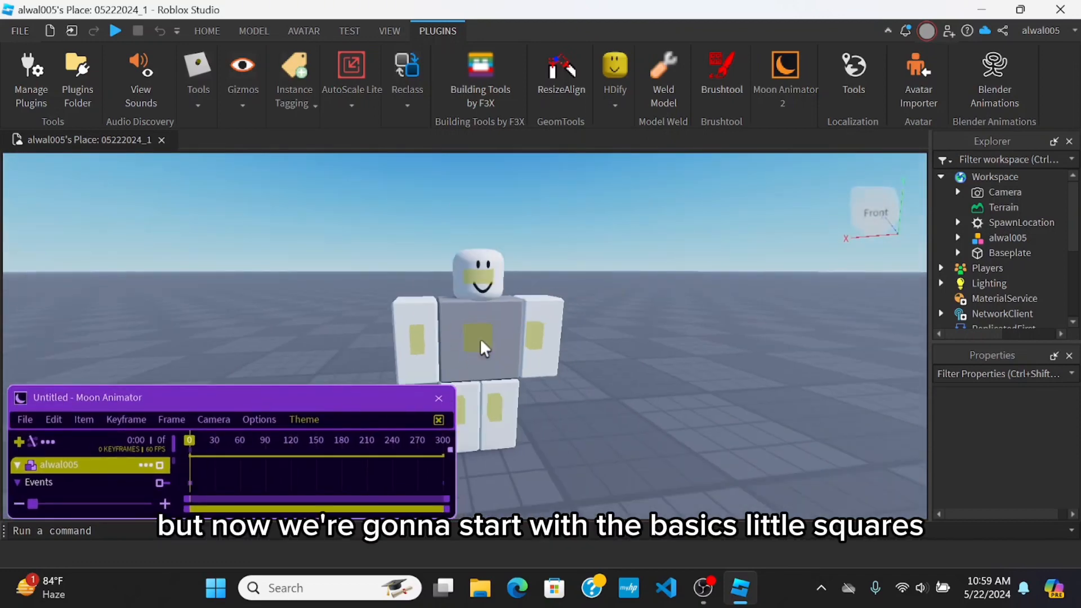
- Rotate the rig's torso by about 3 degrees at frame 0 and shift it by about 0.27 in Position mode
{"action": "left_click", "coordinate": [476, 346]}
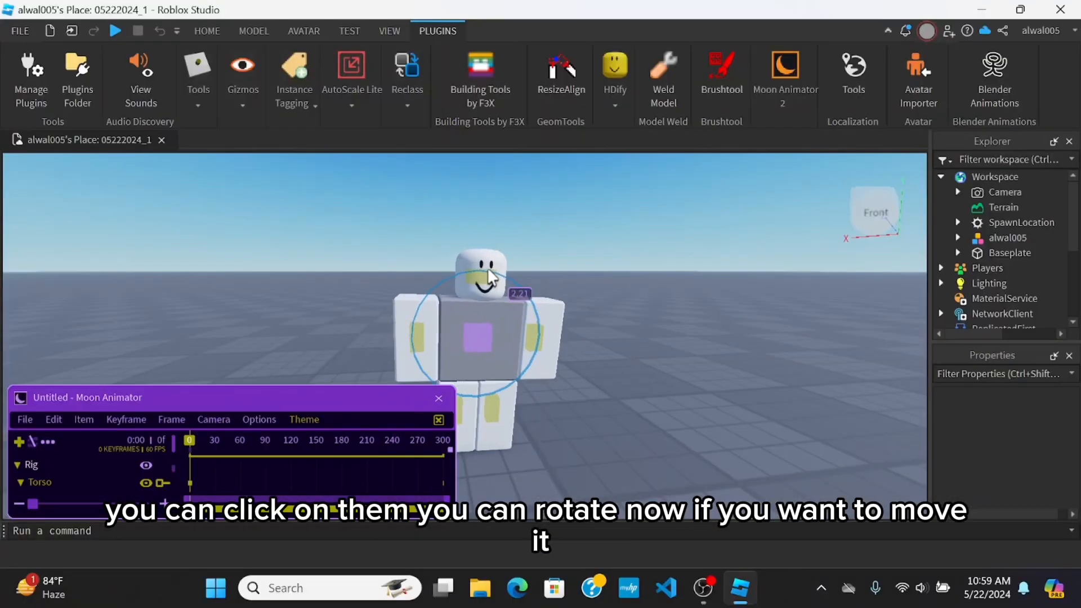
{"action": "left_click_drag", "start_coordinate": [482, 274], "coordinate": [483, 276]}
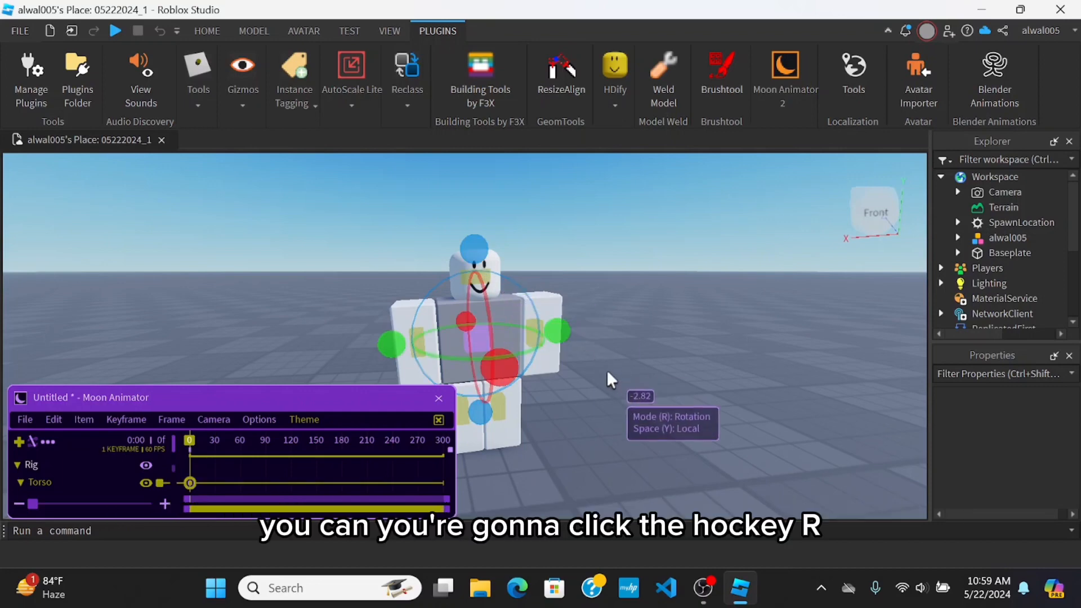
{"action": "key", "text": "r"}
{"action": "right_click_drag", "start_coordinate": [606, 367], "coordinate": [607, 367]}
{"action": "left_click_drag", "start_coordinate": [508, 325], "coordinate": [499, 333]}
{"action": "right_click_drag", "start_coordinate": [490, 327], "coordinate": [491, 322]}
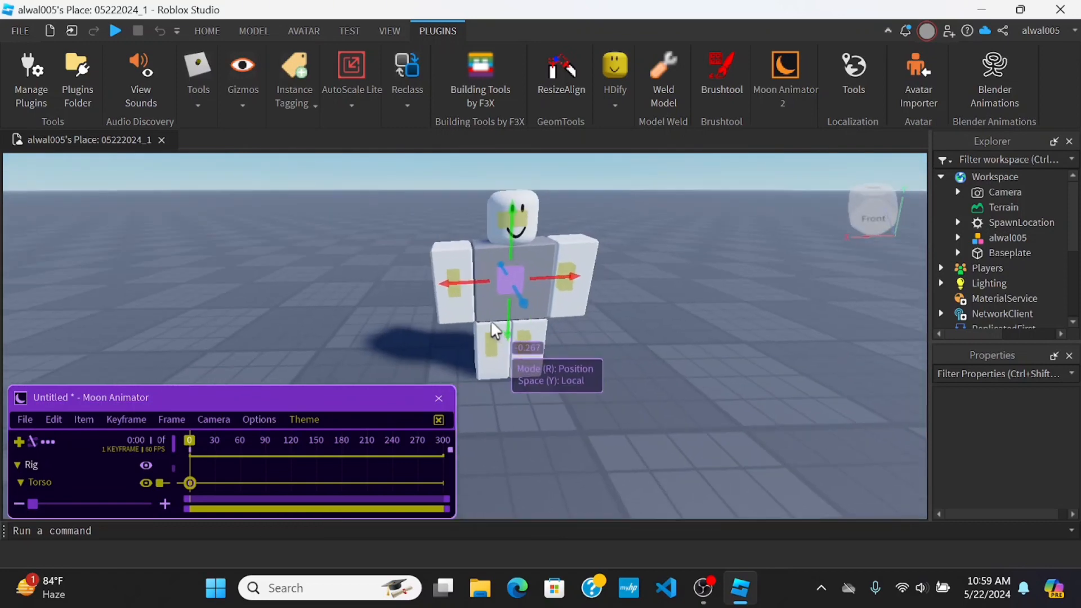
- Return the torso handles to Rotation mode, turn the torso slightly and deselect it
{"action": "key", "text": "r"}
{"action": "left_click_drag", "start_coordinate": [505, 169], "coordinate": [512, 168]}
{"action": "left_click", "coordinate": [624, 218]}
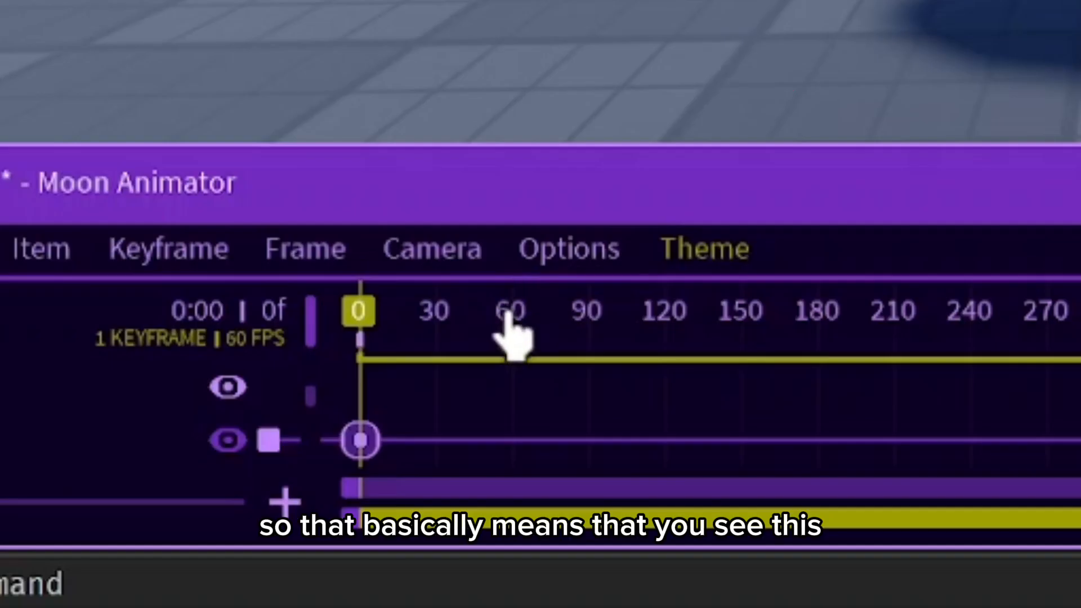
- Scrub the timeline playhead through frames 33 and 60 and beyond, and return it to frame 0
{"action": "left_click_drag", "start_coordinate": [238, 443], "coordinate": [216, 457]}
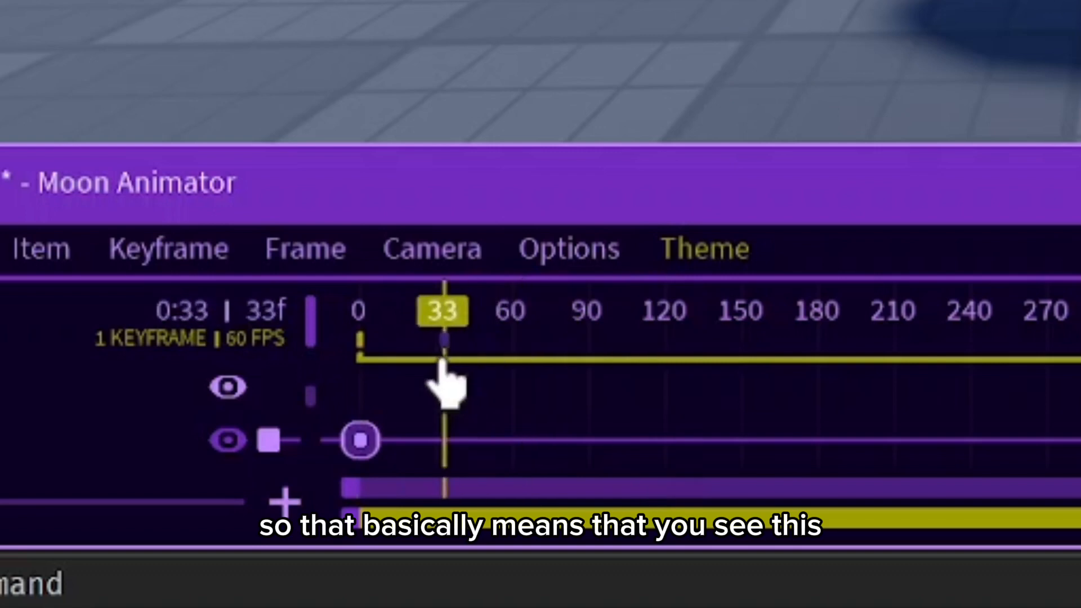
{"action": "left_click_drag", "start_coordinate": [443, 365], "coordinate": [513, 329]}
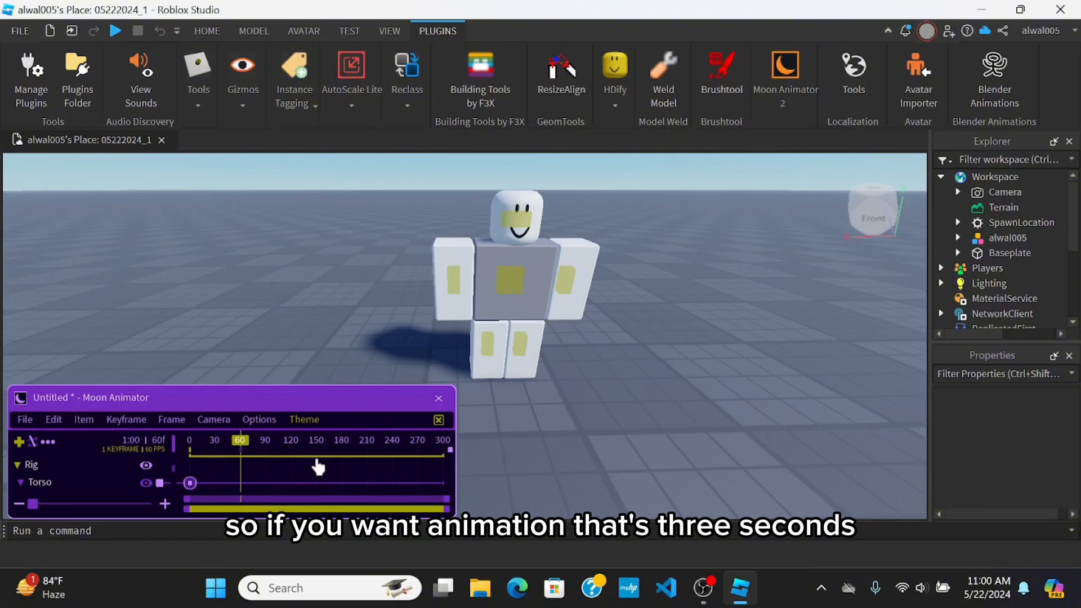
{"action": "left_click_drag", "start_coordinate": [346, 454], "coordinate": [343, 456]}
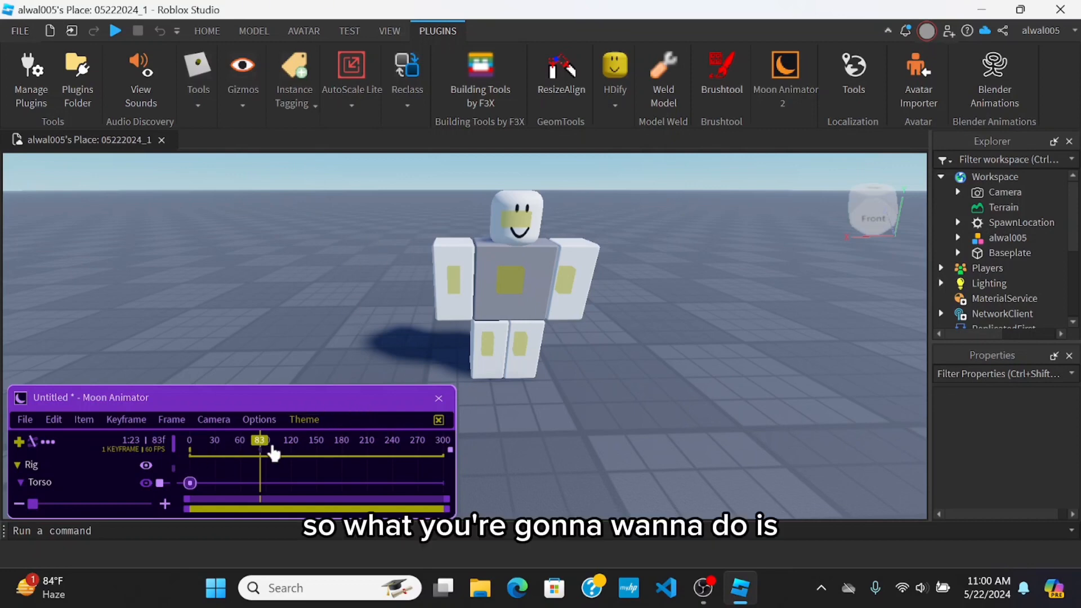
{"action": "left_click_drag", "start_coordinate": [271, 446], "coordinate": [141, 462]}
- Select the rig's right arm at frame 0 and examine the character from its right side
{"action": "scroll", "coordinate": [656, 325], "scroll_direction": "down", "scroll_amount": 3}
{"action": "scroll", "coordinate": [656, 325], "scroll_direction": "up", "scroll_amount": 4}
{"action": "right_click_drag", "start_coordinate": [656, 325], "coordinate": [656, 325]}
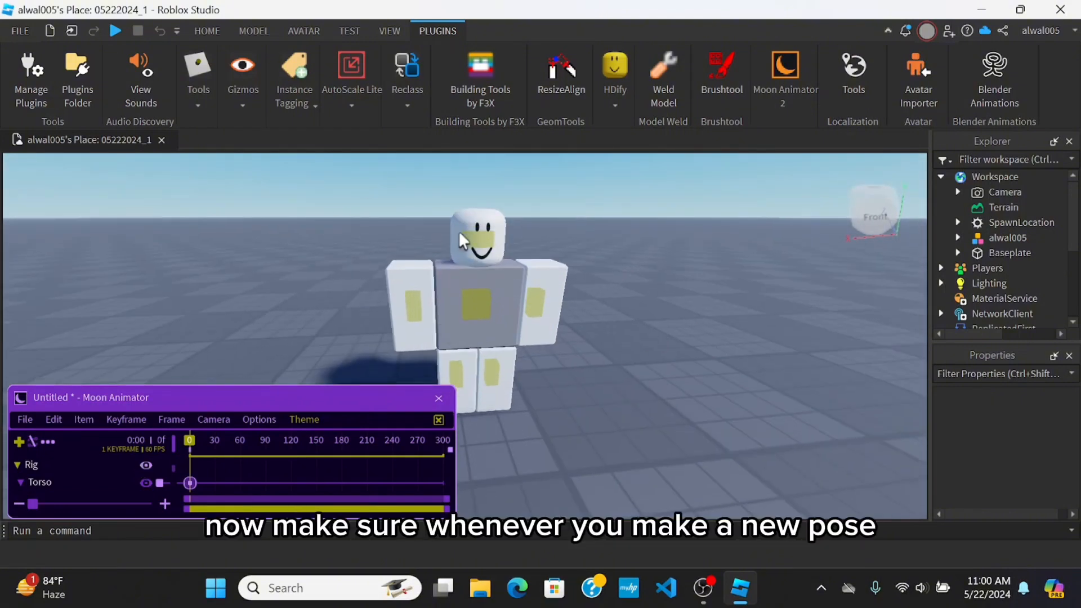
{"action": "right_click_drag", "start_coordinate": [458, 231], "coordinate": [468, 234]}
{"action": "left_click", "coordinate": [516, 300]}
{"action": "left_click_drag", "start_coordinate": [616, 302], "coordinate": [247, 263]}
{"action": "right_click_drag", "start_coordinate": [248, 263], "coordinate": [164, 272]}
{"action": "left_click_drag", "start_coordinate": [163, 274], "coordinate": [156, 275]}
{"action": "right_click_drag", "start_coordinate": [156, 275], "coordinate": [157, 274]}
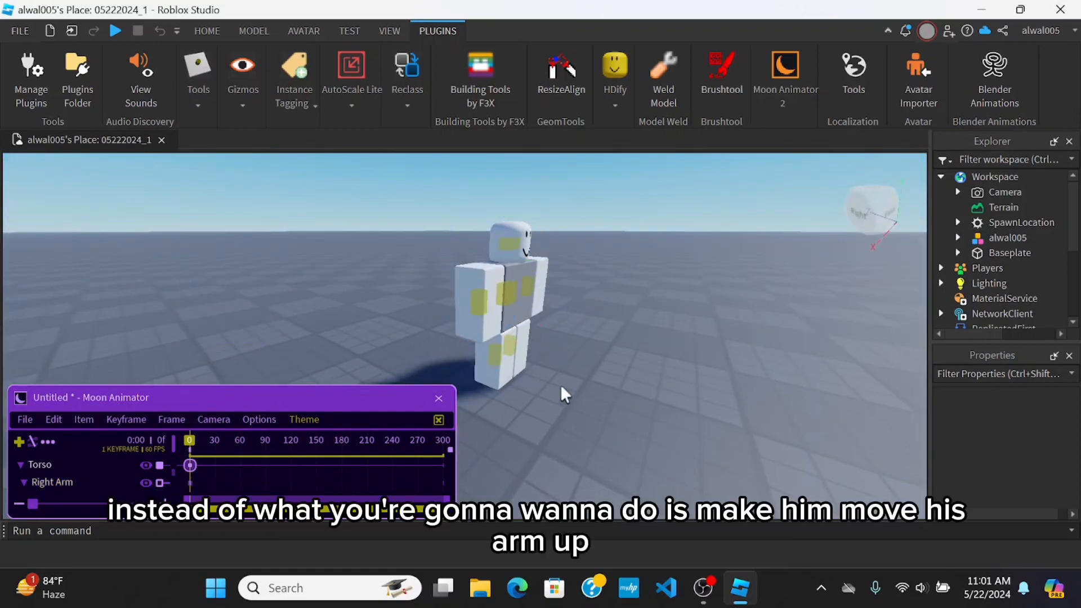
{"action": "right_click_drag", "start_coordinate": [563, 392], "coordinate": [478, 404]}
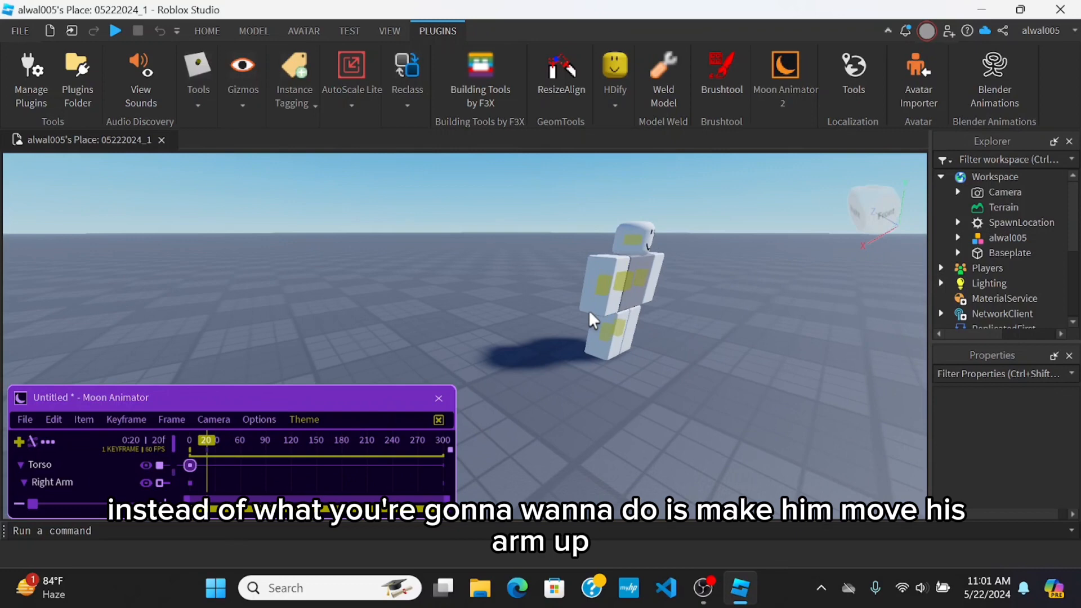
{"action": "right_click_drag", "start_coordinate": [588, 309], "coordinate": [588, 310]}
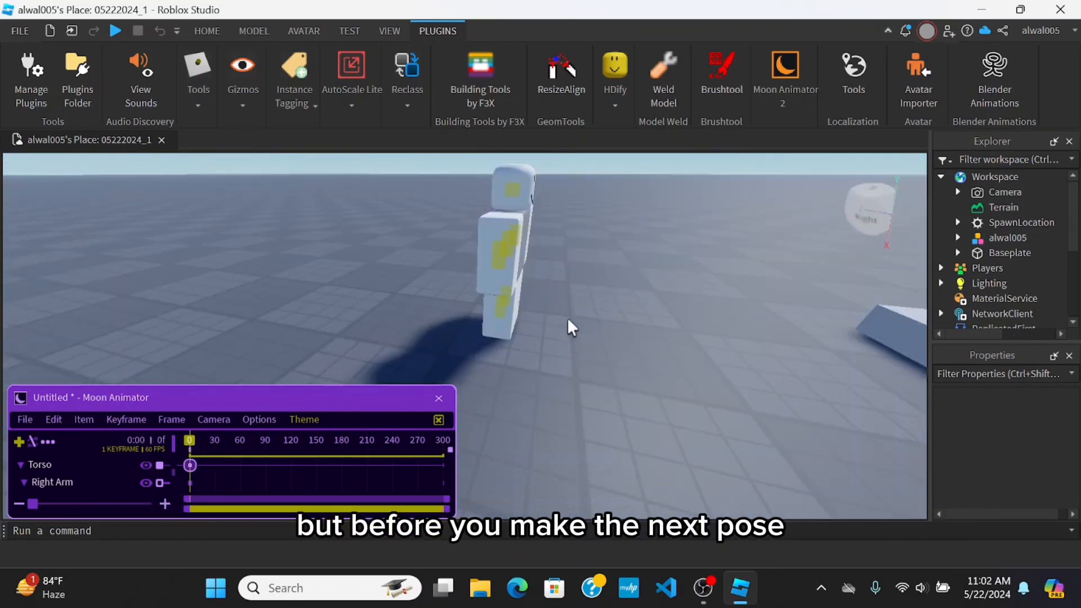
{"action": "right_click_drag", "start_coordinate": [567, 320], "coordinate": [568, 319]}
{"action": "scroll", "coordinate": [550, 265], "scroll_direction": "down", "scroll_amount": 3}
{"action": "scroll", "coordinate": [551, 264], "scroll_direction": "up", "scroll_amount": 2}
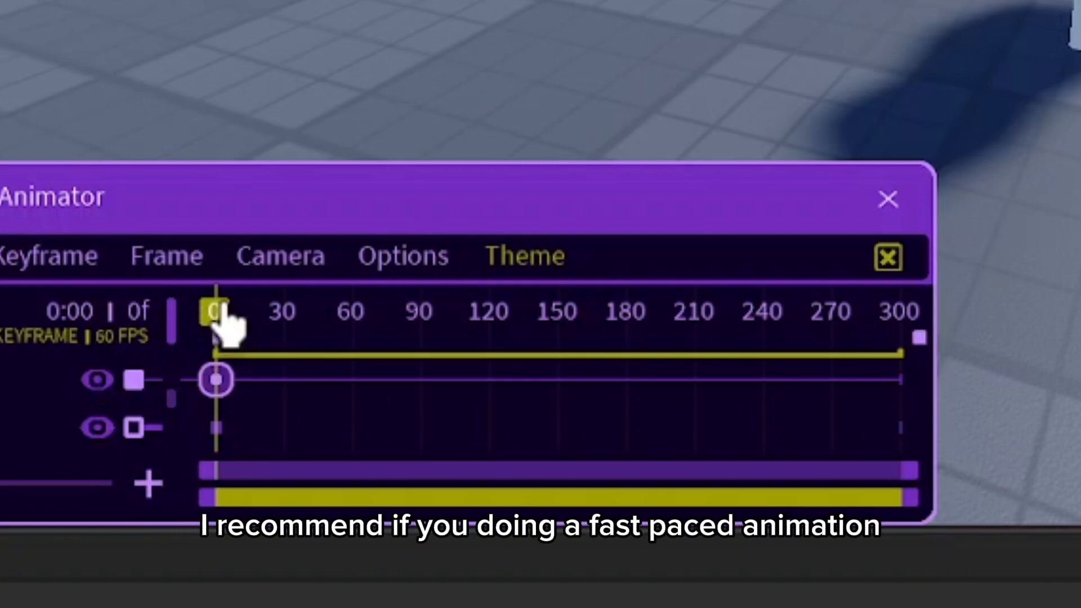
- Move the playhead to frame 22 and narrow the timeline's visible range to frames 0 to 30
{"action": "left_click_drag", "start_coordinate": [224, 315], "coordinate": [242, 315]}
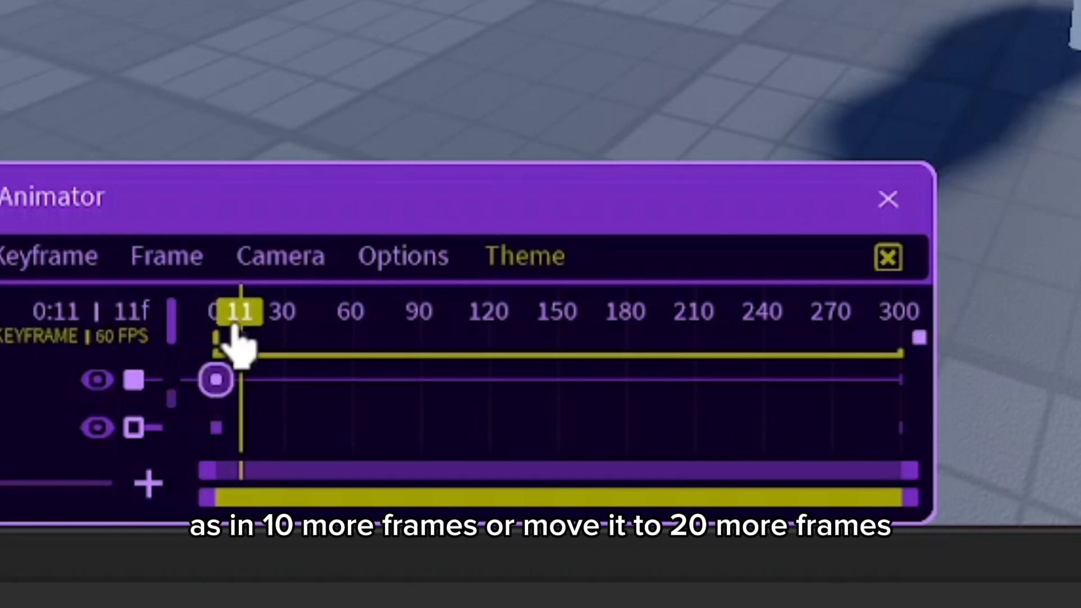
{"action": "left_click_drag", "start_coordinate": [237, 328], "coordinate": [262, 324]}
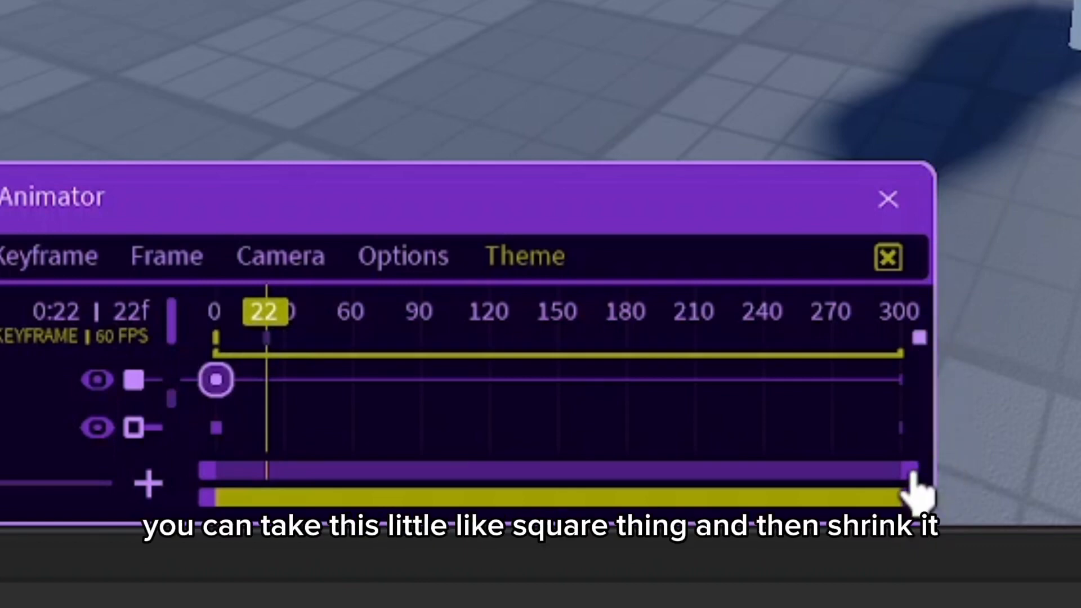
{"action": "left_click_drag", "start_coordinate": [909, 476], "coordinate": [261, 478]}
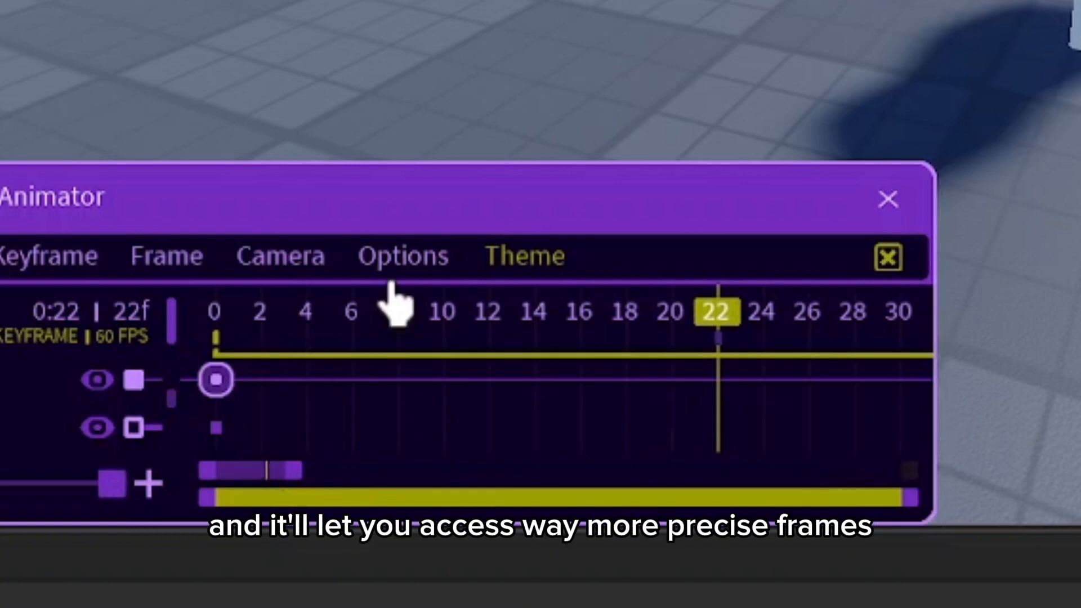
- Widen the timeline's visible range to frames 0 to 80 and move the playhead to frame 20
{"action": "left_click_drag", "start_coordinate": [394, 306], "coordinate": [326, 346]}
{"action": "left_click_drag", "start_coordinate": [298, 450], "coordinate": [414, 453]}
{"action": "left_click_drag", "start_coordinate": [358, 340], "coordinate": [386, 344]}
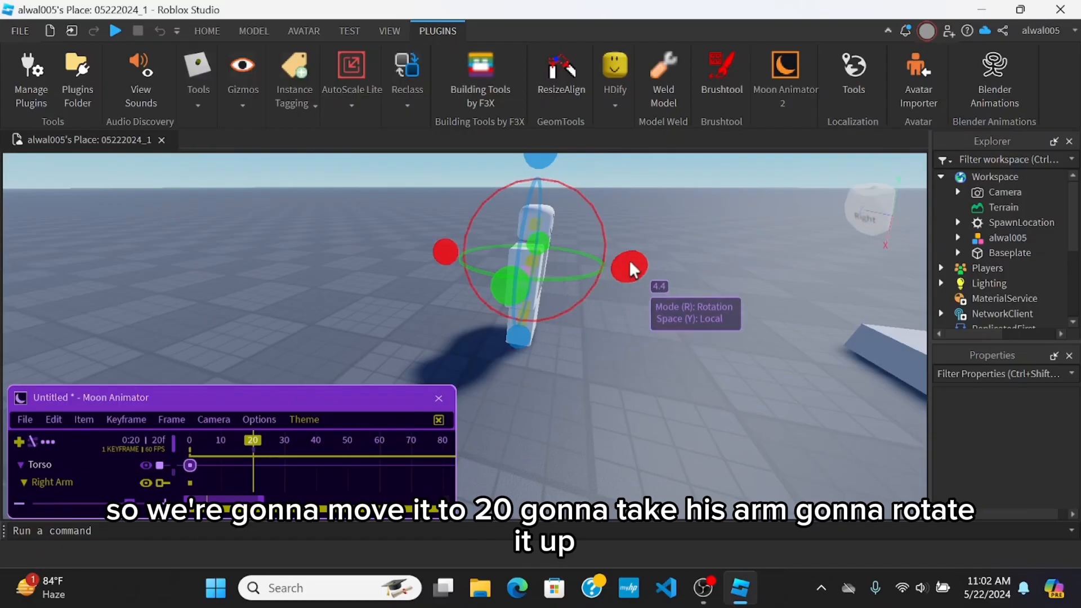
- Rotate the right arm upward by about 179 degrees at frame 20 and play the animation back from frame 0
{"action": "left_click_drag", "start_coordinate": [630, 260], "coordinate": [393, 255]}
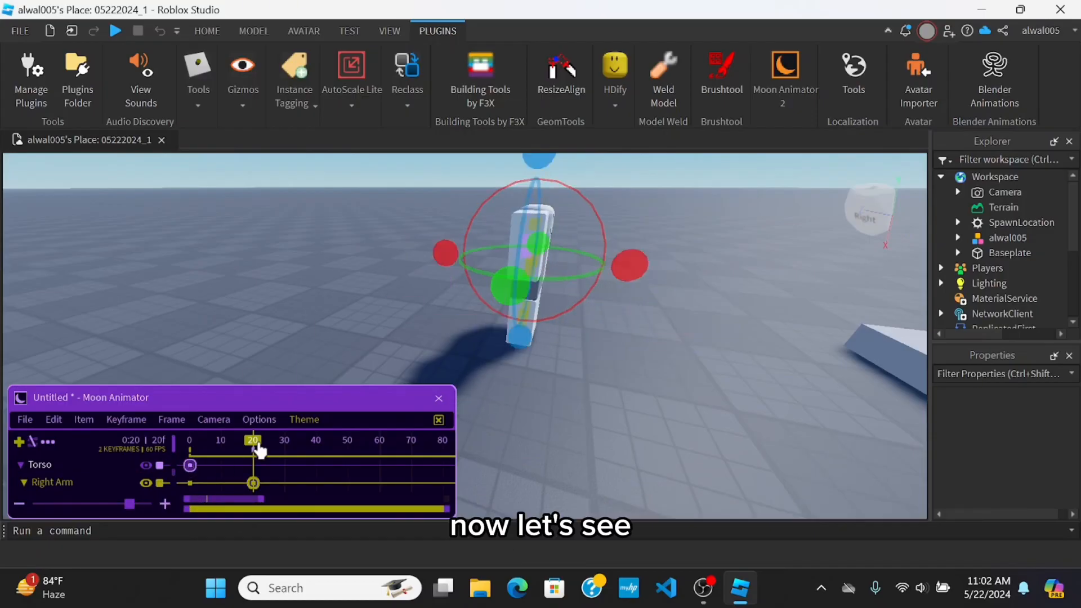
{"action": "left_click_drag", "start_coordinate": [258, 445], "coordinate": [106, 458]}
{"action": "key", "text": "space"}
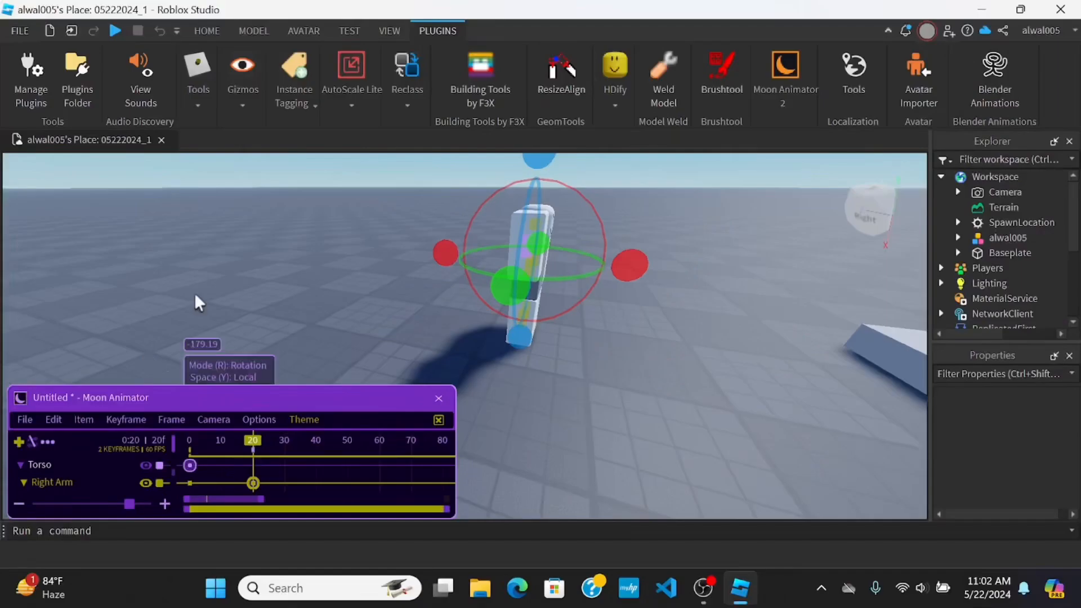
- Deselect the right arm, select the torso, switch its handles to Position mode and move the torso forward about 3.28 at frame 20
{"action": "left_click", "coordinate": [418, 356]}
{"action": "key", "text": "w"}
{"action": "right_click_drag", "start_coordinate": [418, 354], "coordinate": [422, 352]}
{"action": "key", "text": "d"}
{"action": "key", "text": "a"}
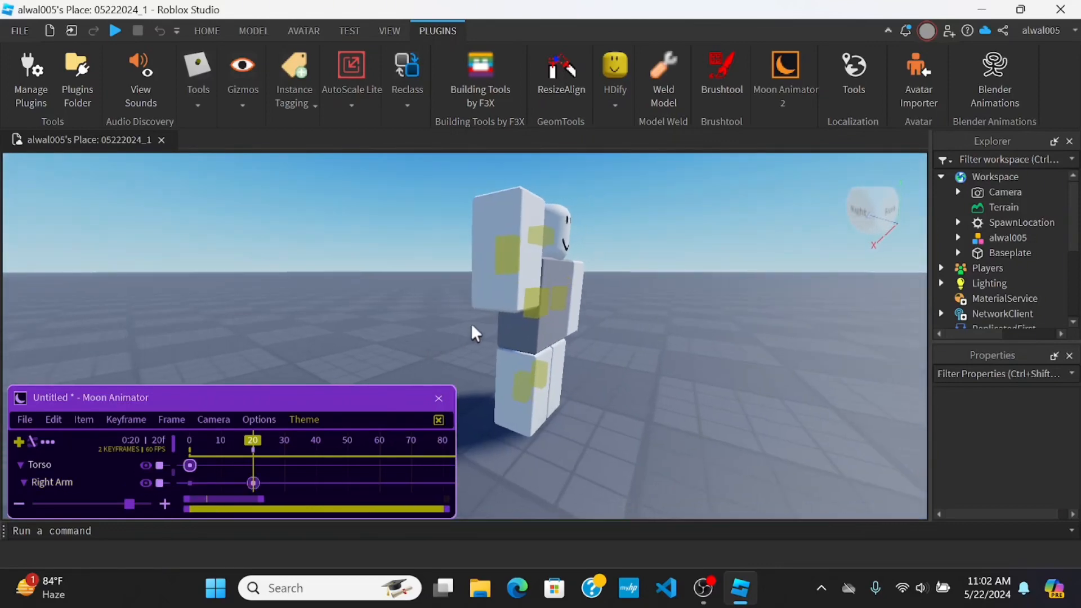
{"action": "right_click_drag", "start_coordinate": [472, 326], "coordinate": [473, 326]}
{"action": "key", "text": "s"}
{"action": "left_click", "coordinate": [549, 294]}
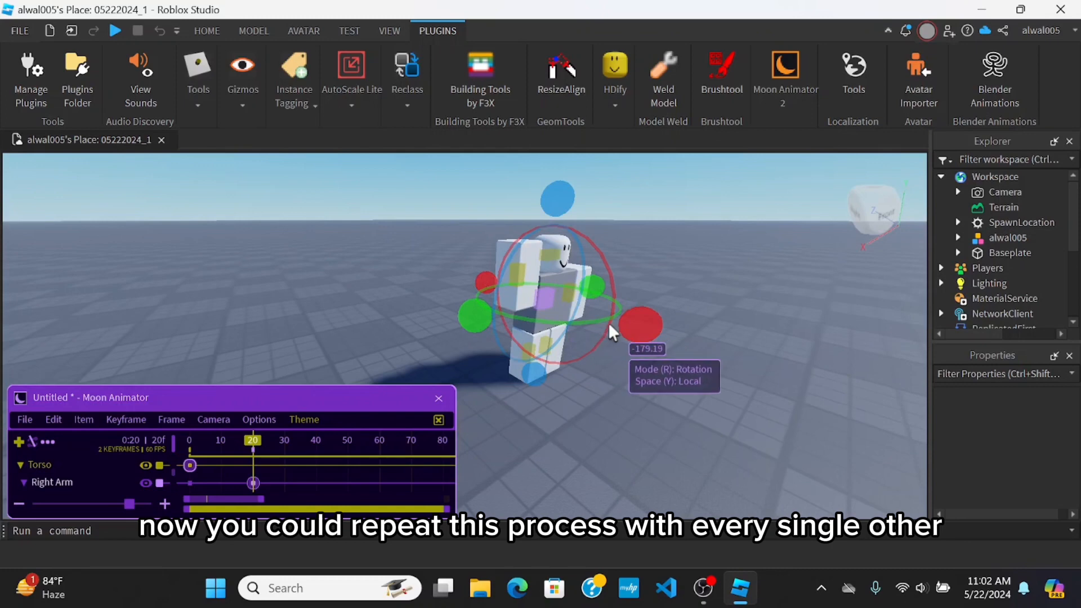
{"action": "key", "text": "r"}
{"action": "left_click_drag", "start_coordinate": [589, 308], "coordinate": [733, 350]}
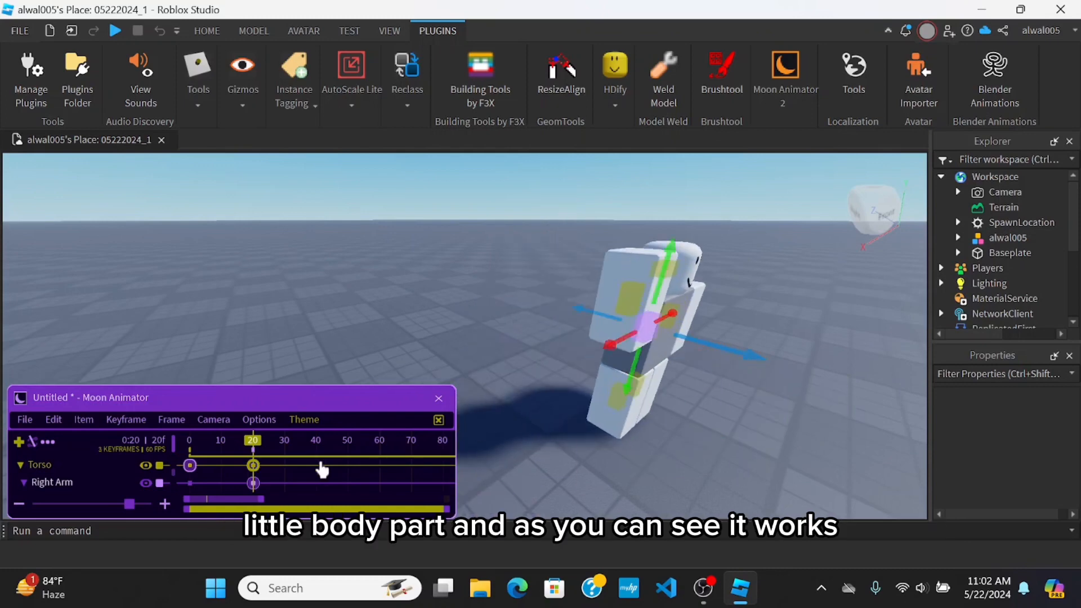
- Scrub the timeline between frames 0 and 20, play the animation and examine the combined torso and arm motion
{"action": "left_click_drag", "start_coordinate": [316, 451], "coordinate": [189, 451]}
{"action": "key", "text": "a"}
{"action": "key", "text": "s"}
{"action": "right_click_drag", "start_coordinate": [795, 423], "coordinate": [771, 404]}
{"action": "key", "text": "d"}
{"action": "key", "text": "space"}
{"action": "key", "text": "w"}
{"action": "key", "text": "d"}
{"action": "key", "text": "s"}
{"action": "key", "text": "w"}
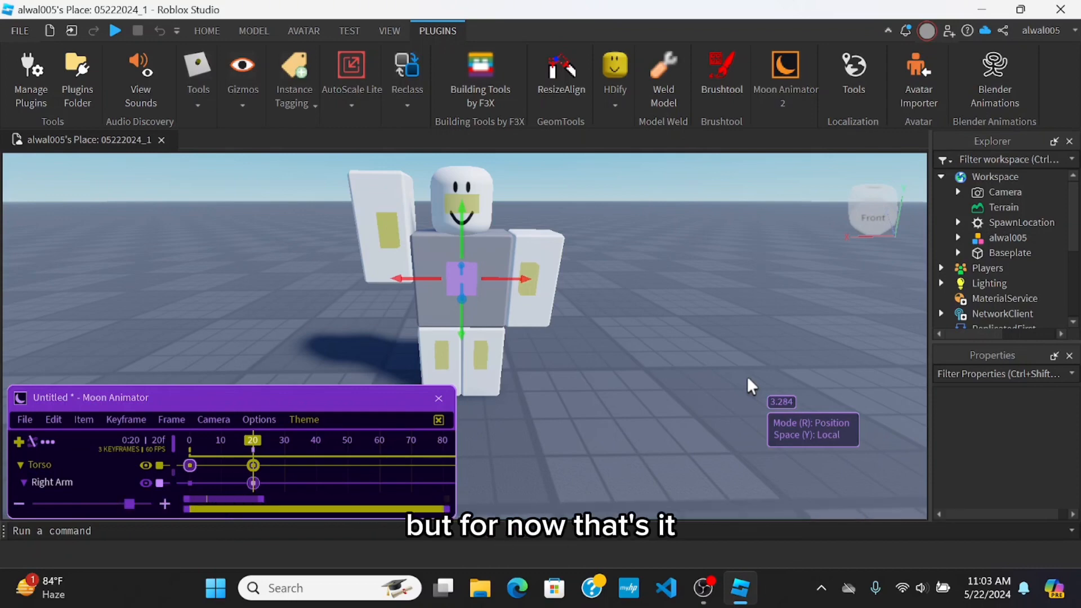
{"action": "key", "text": "d"}
{"action": "right_click_drag", "start_coordinate": [747, 378], "coordinate": [748, 378]}
{"action": "key", "text": "a"}
{"action": "key", "text": "w"}
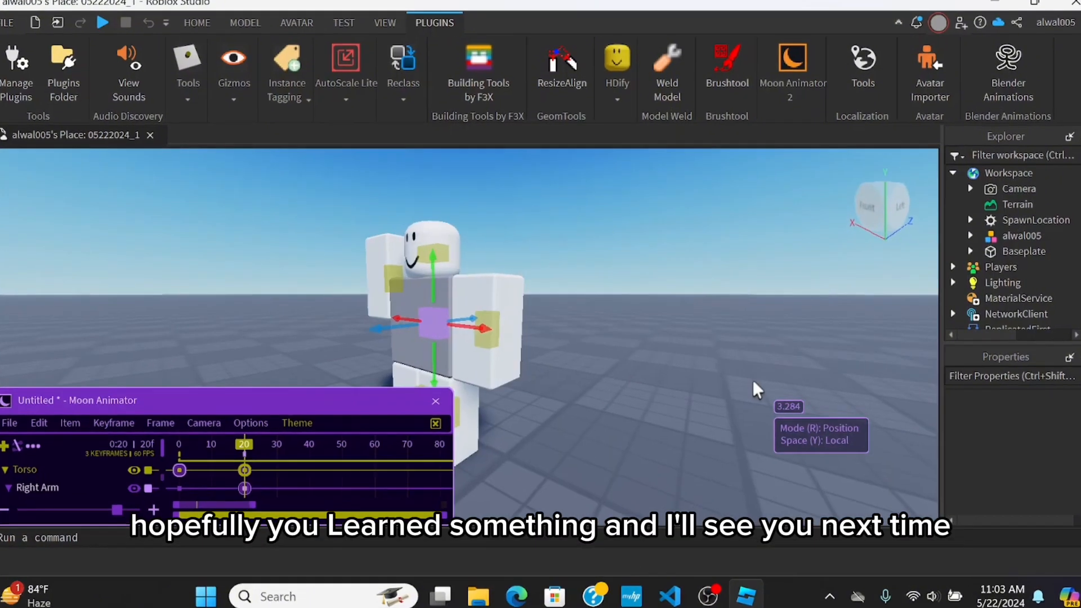